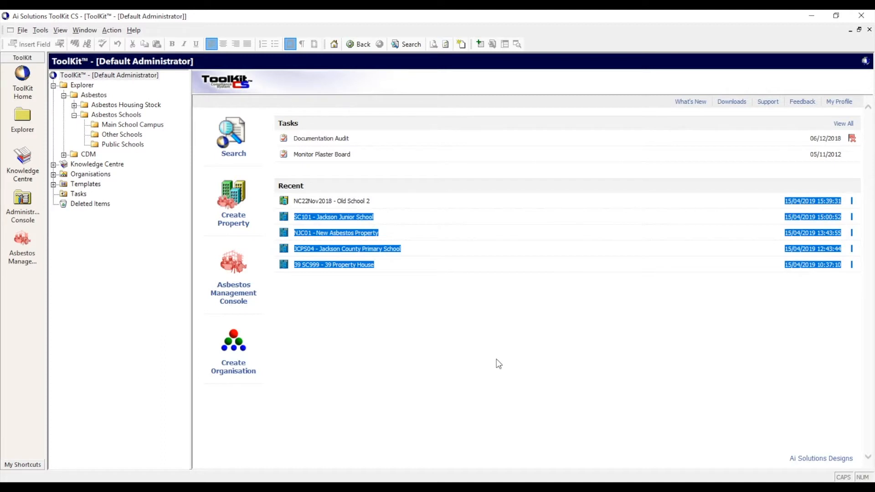
Step: Open the property NC22Nov2018 - Old School from the Asbestos Schools folder
click(161, 231)
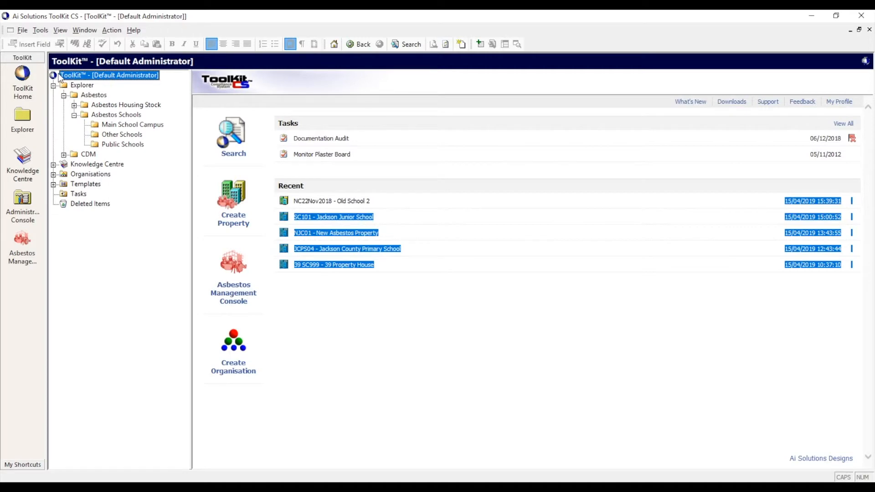
click(114, 148)
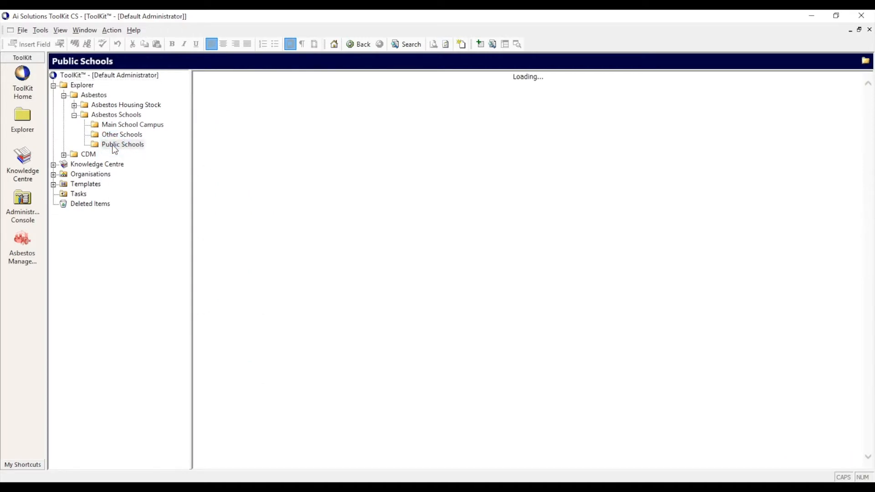
click(113, 114)
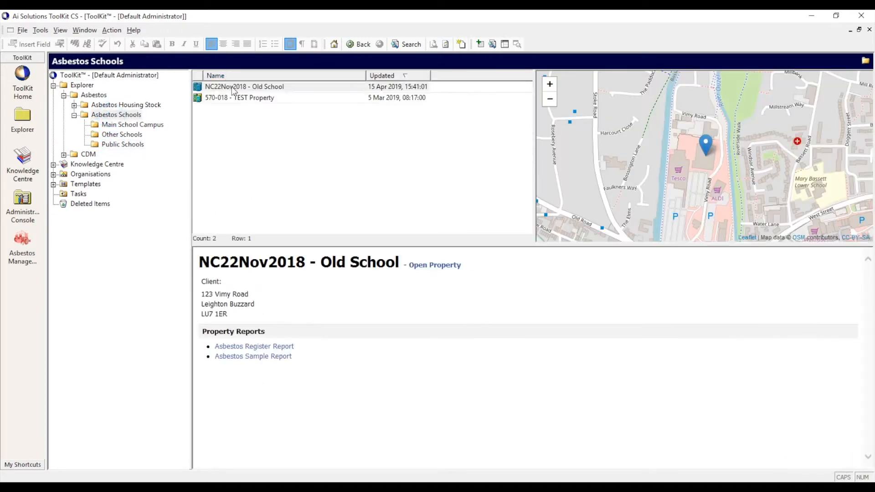
double_click(232, 88)
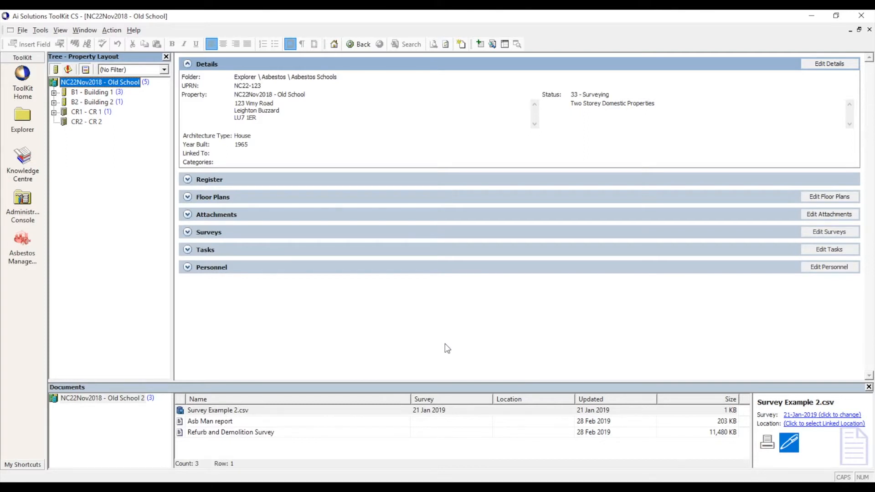
Step: Start the Import and Export Wizard for Import Asbestos Survey data (single property) and select the file Survey Example 2 as the source
click(21, 31)
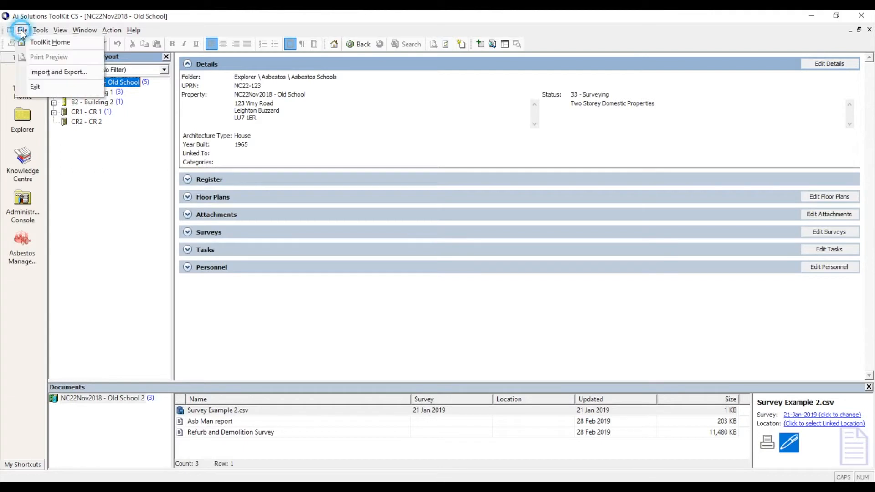
click(48, 73)
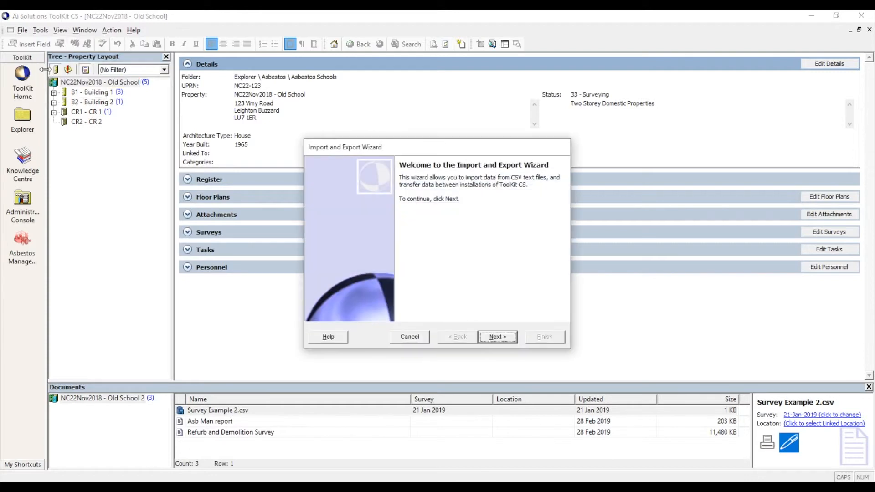
click(496, 340)
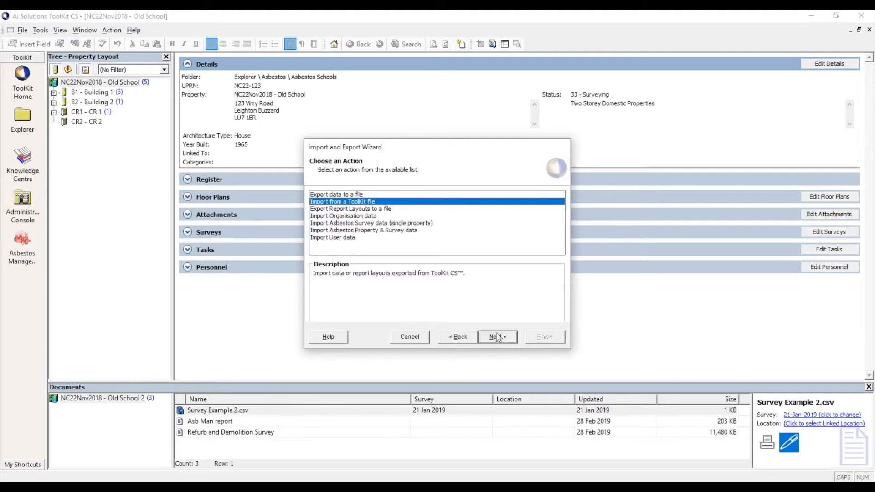
click(350, 223)
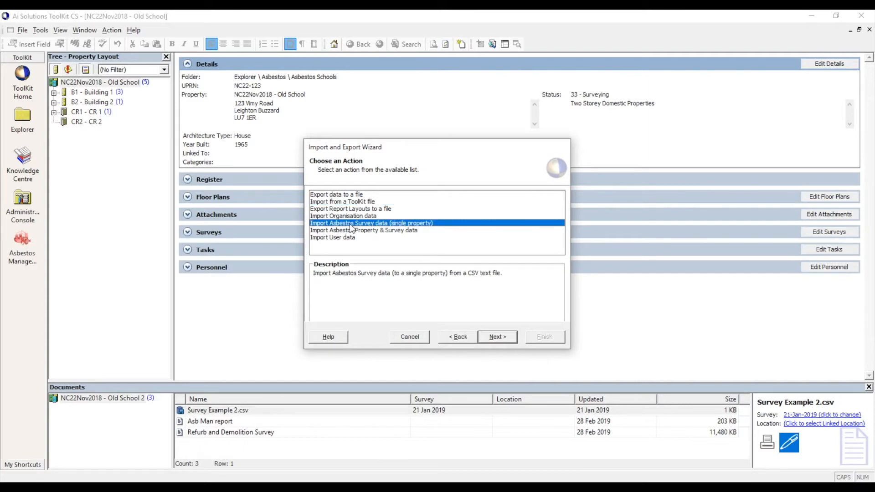
click(500, 337)
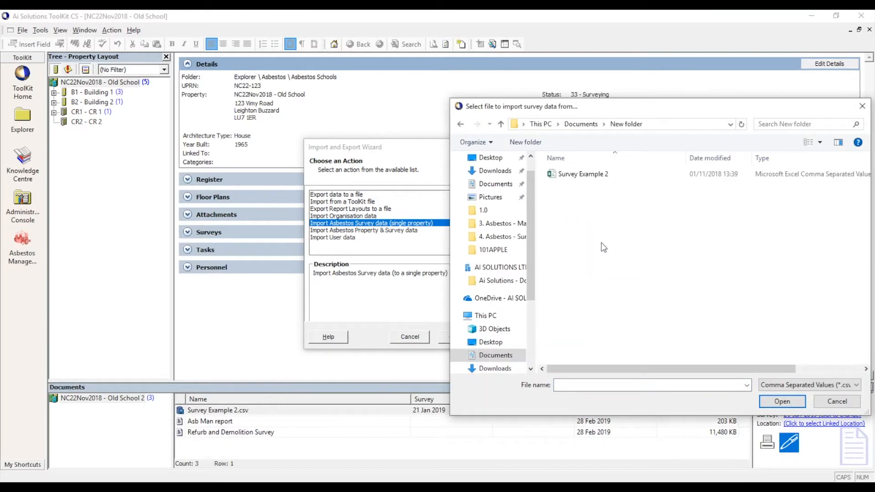
click(580, 177)
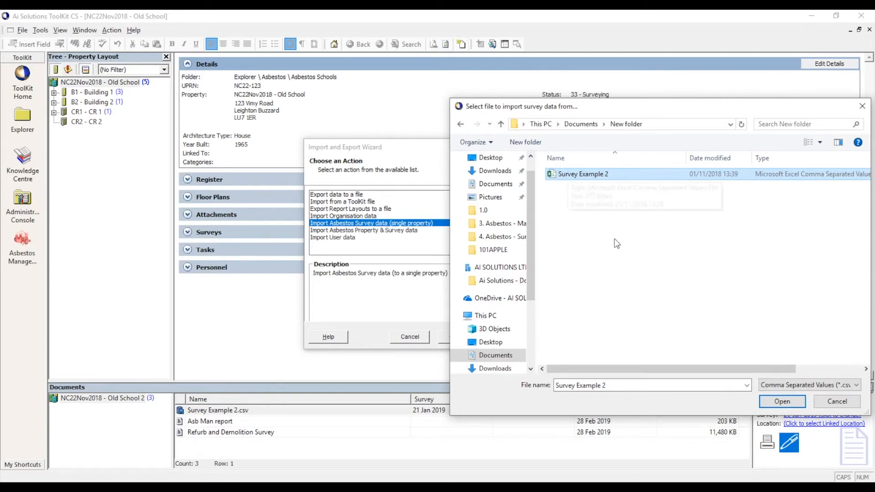
click(782, 401)
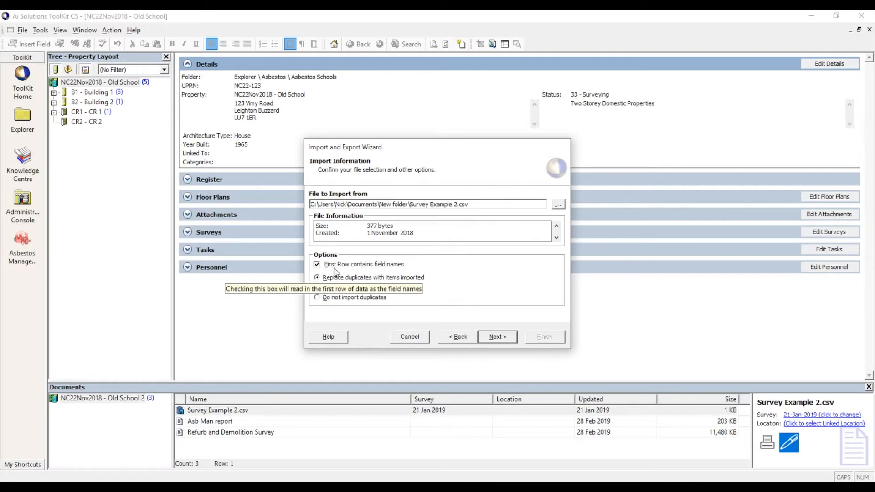
Step: Switch to the Survey Example 2 workbook in Excel and fit its column widths to read the location and item fields
key(alt+Tab)
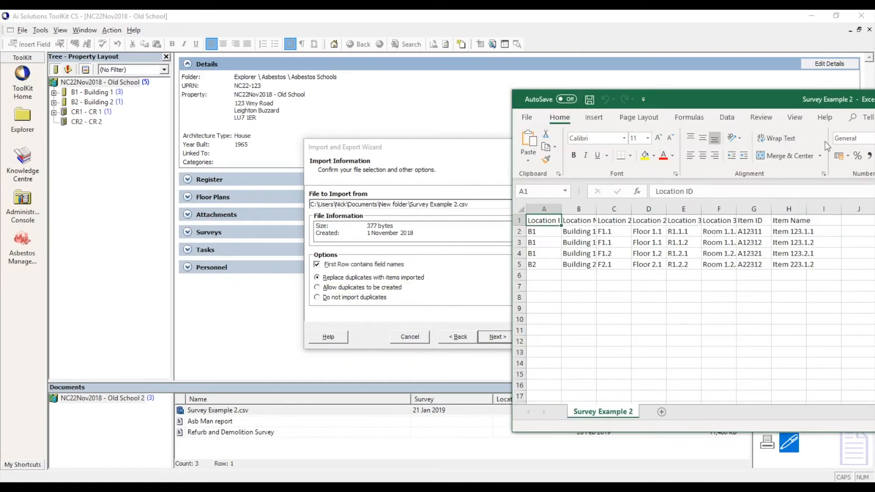
drag(711, 92, 685, 108)
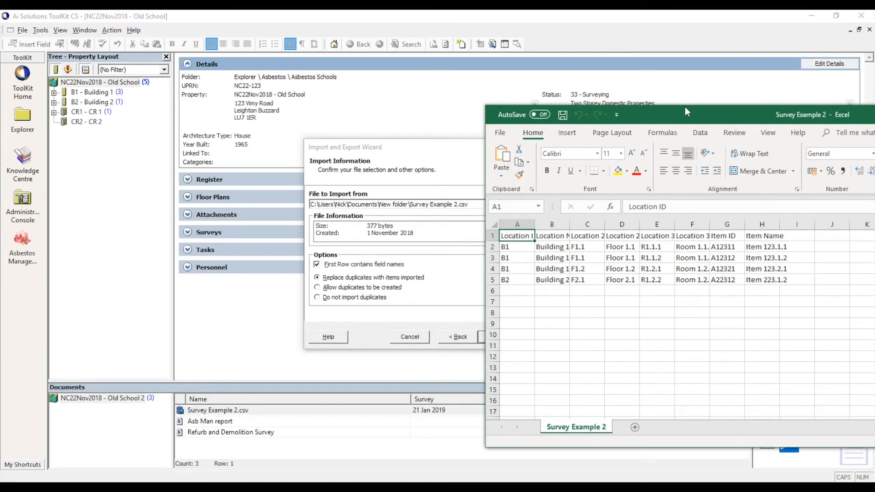
double_click(535, 224)
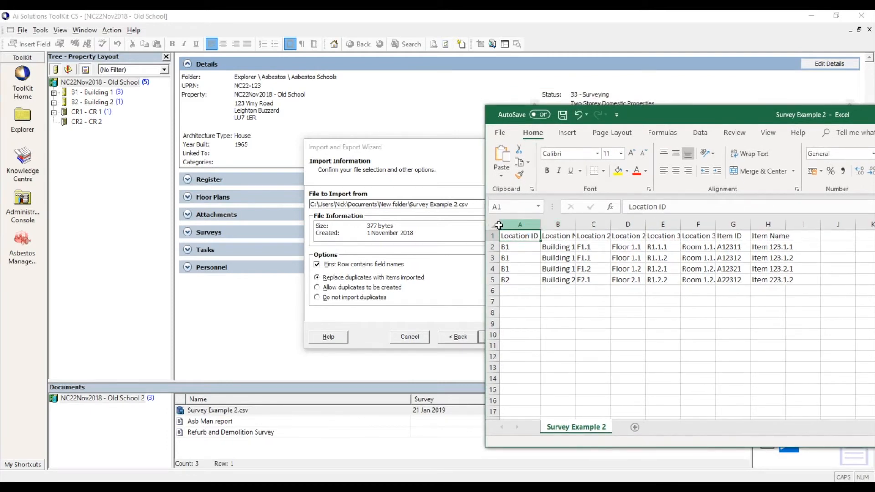
click(498, 225)
double_click(540, 224)
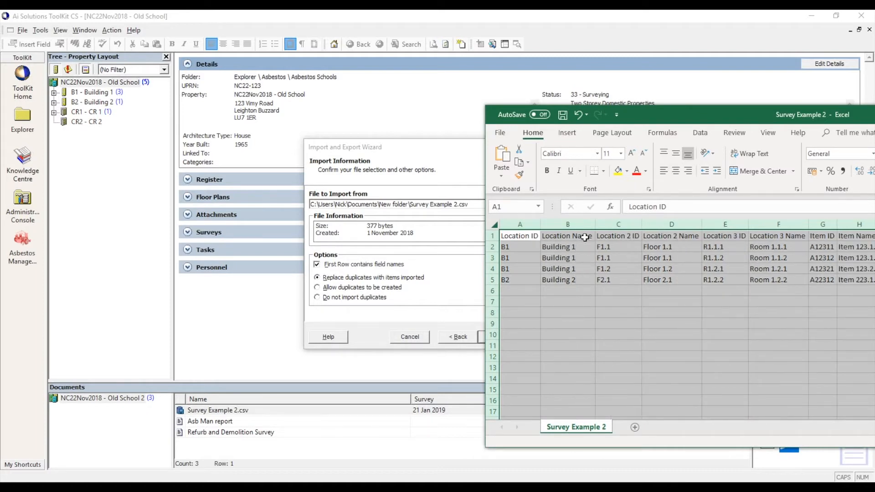
drag(694, 111, 429, 115)
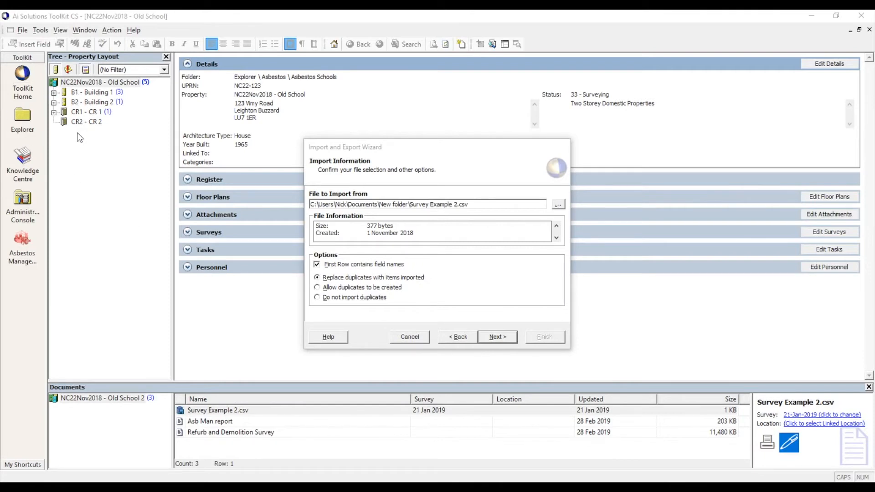
Step: Expand Building 1 and Building 2 in ToolKit's property tree to compare their structure with the survey file
click(54, 92)
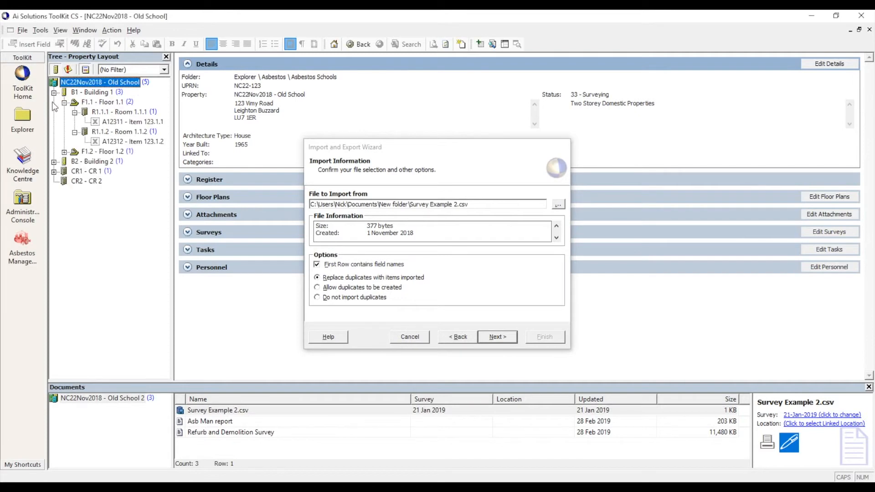
click(54, 162)
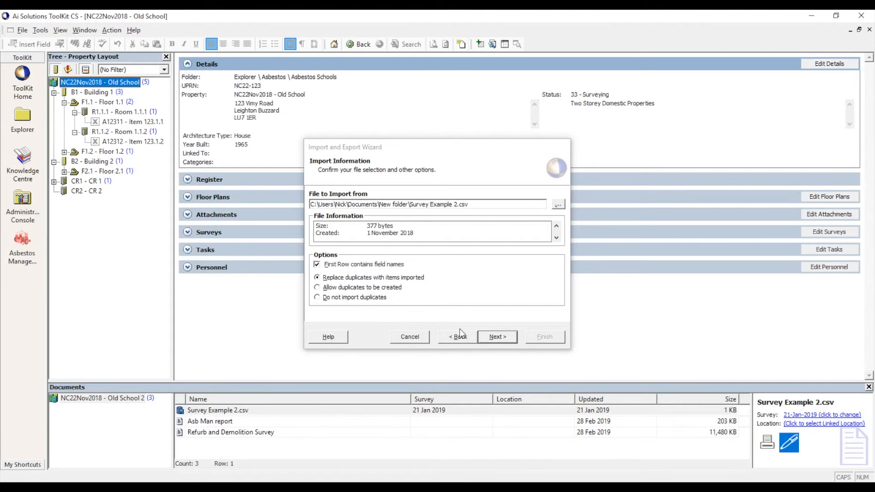
Step: Keep the preset import options, then review and accept the loaded CSV data and its field matches
click(495, 336)
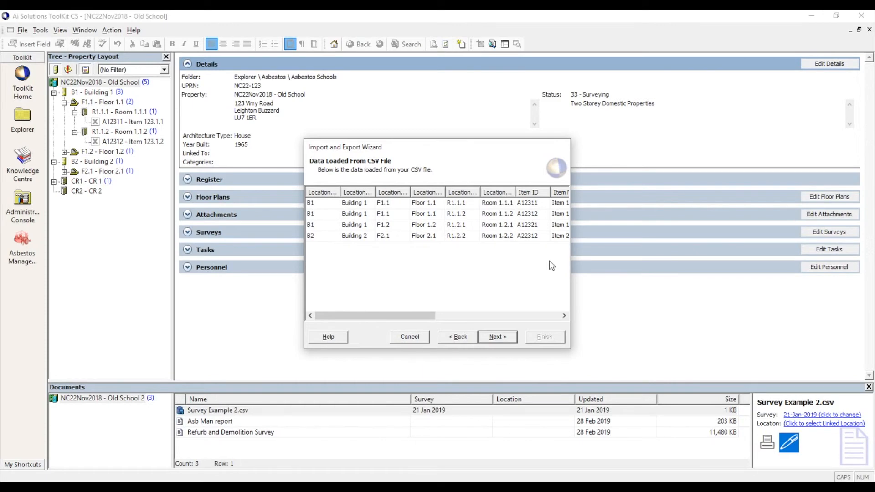
click(503, 340)
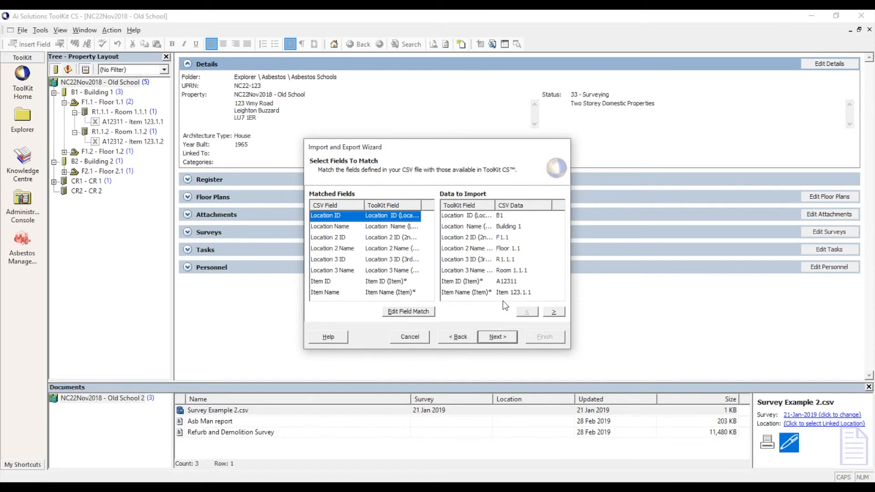
click(328, 227)
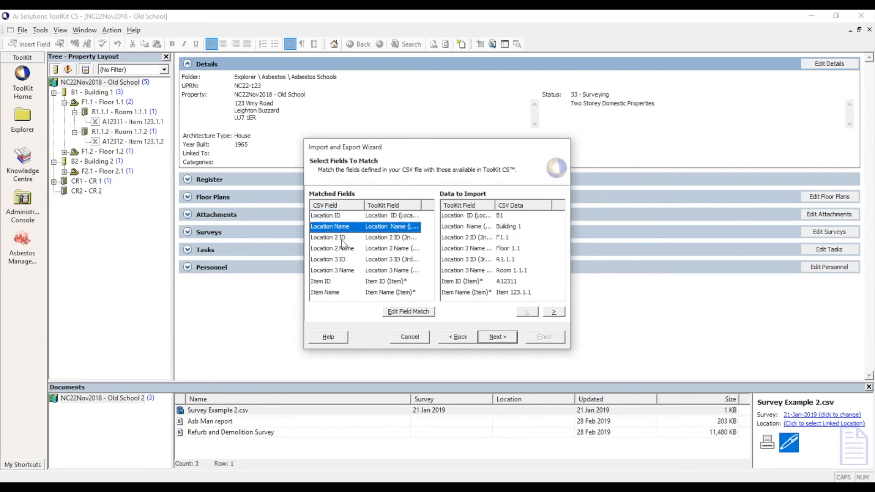
click(328, 238)
click(475, 249)
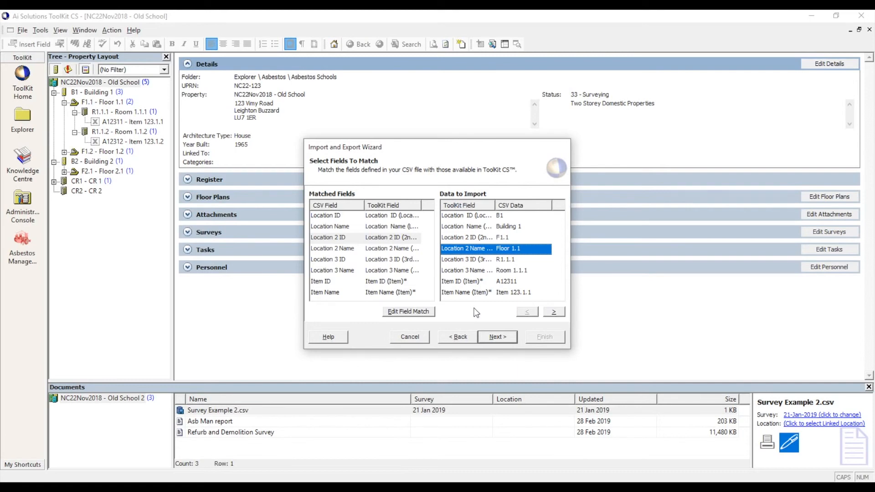
click(500, 335)
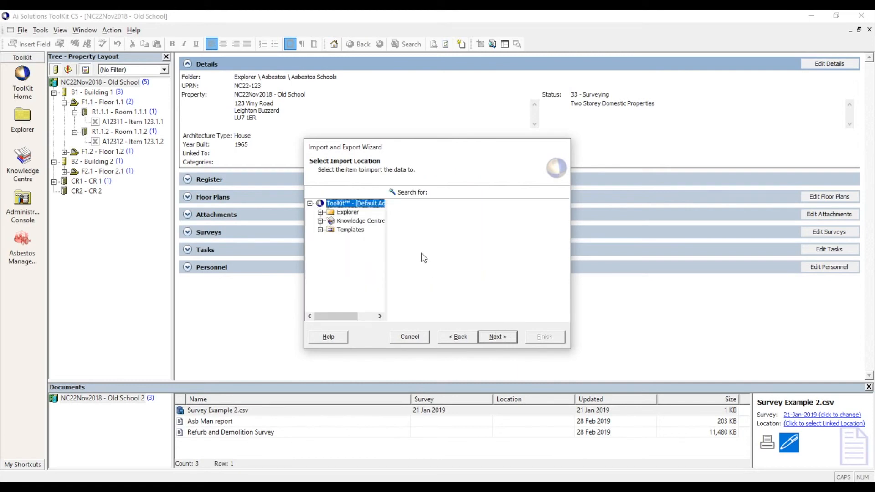
Step: Choose NC22Nov2018 - Old School in the Asbestos Schools folder as the import location and complete the import
click(320, 212)
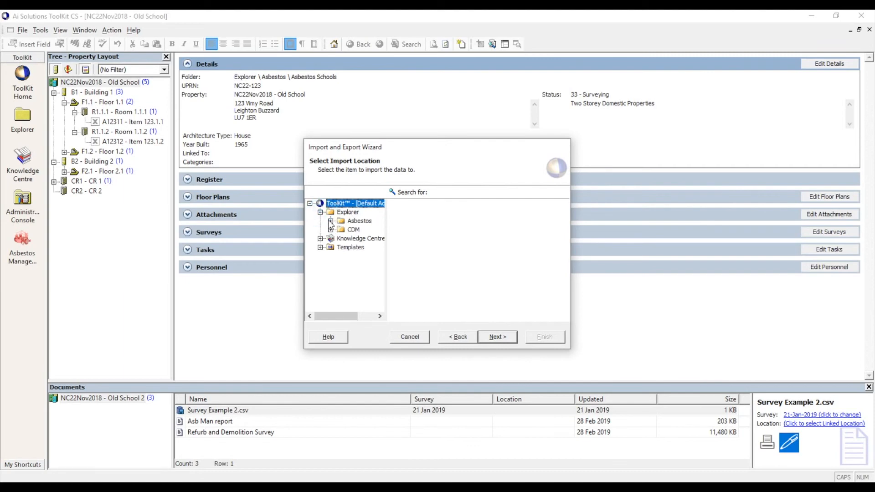
click(330, 221)
click(360, 221)
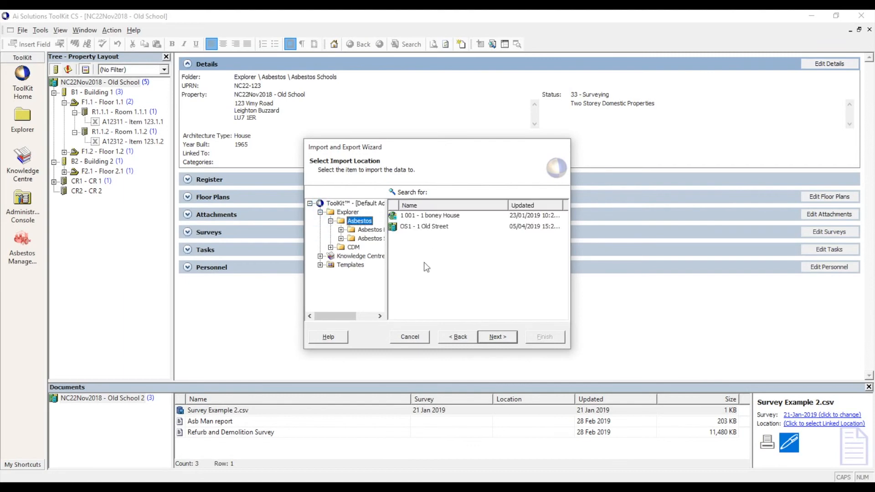
click(341, 230)
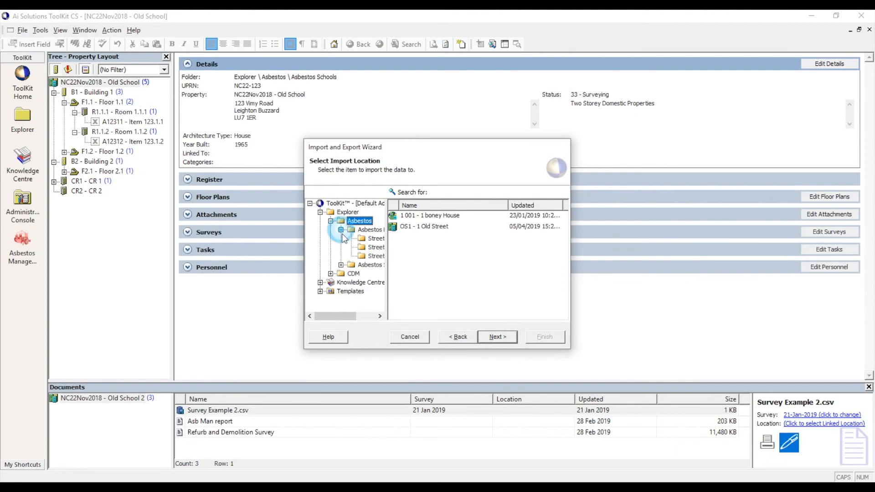
click(341, 265)
click(371, 265)
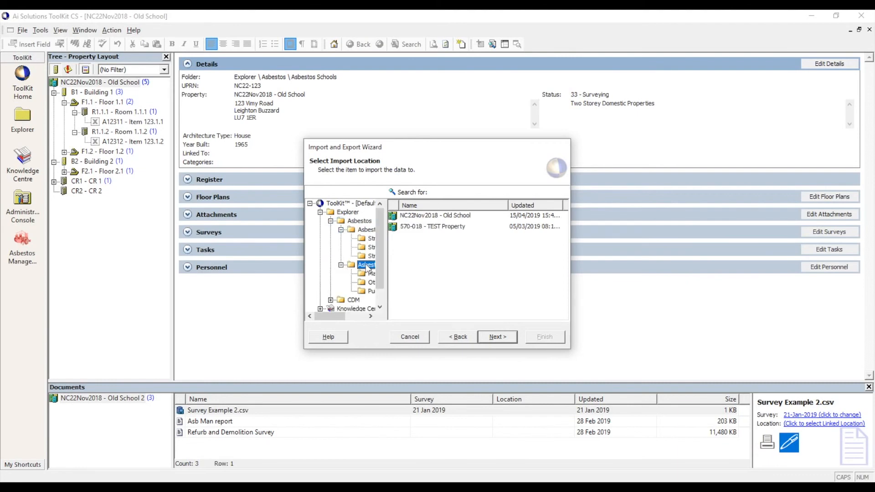
click(431, 218)
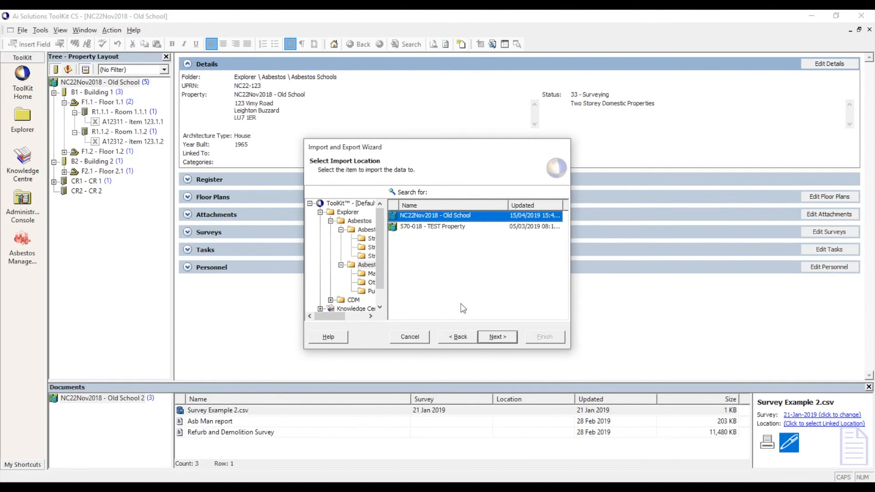
click(497, 338)
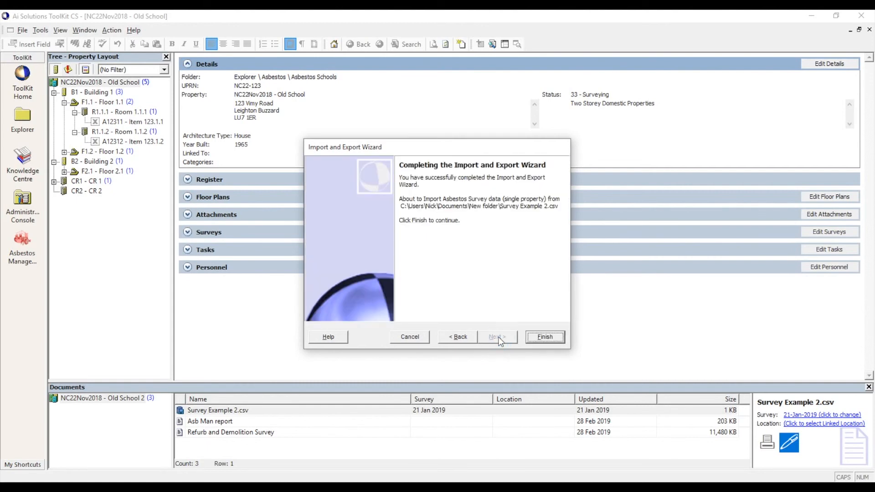
click(543, 336)
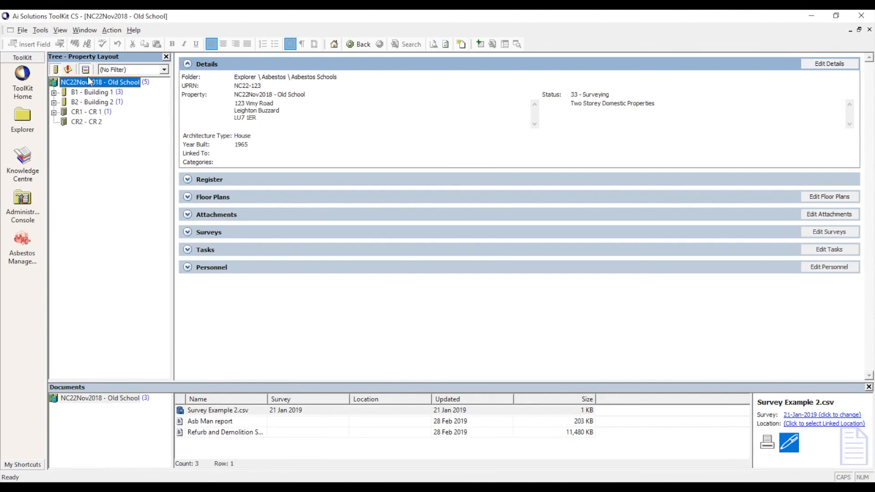
Step: Expand Building 1 down to its room items, and Building 2 to its floor, to check the imported survey structure
click(54, 92)
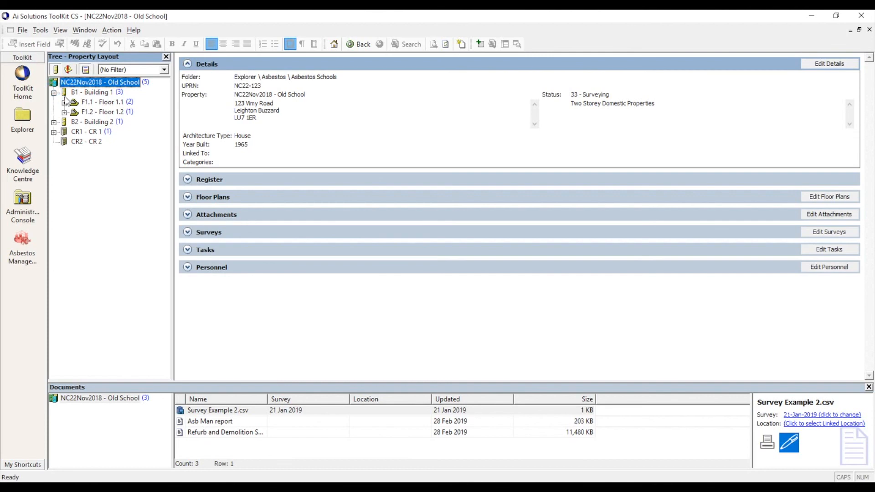
click(64, 102)
click(74, 111)
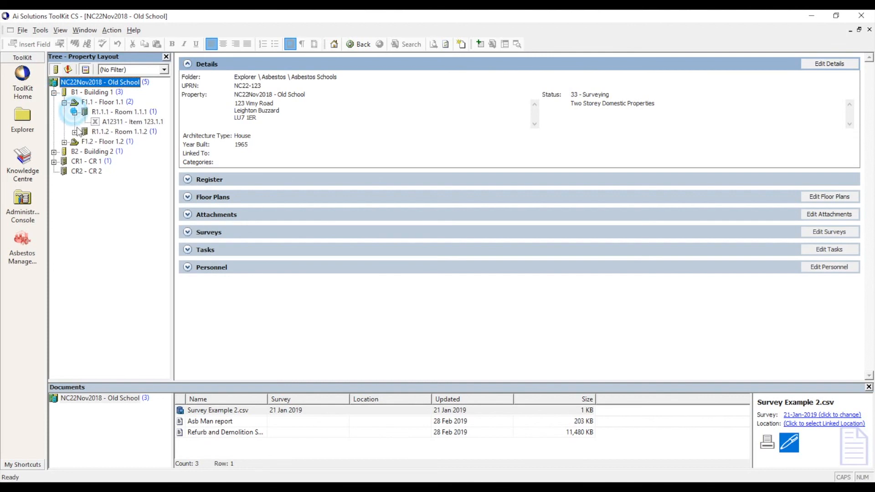
click(74, 132)
click(65, 152)
click(74, 161)
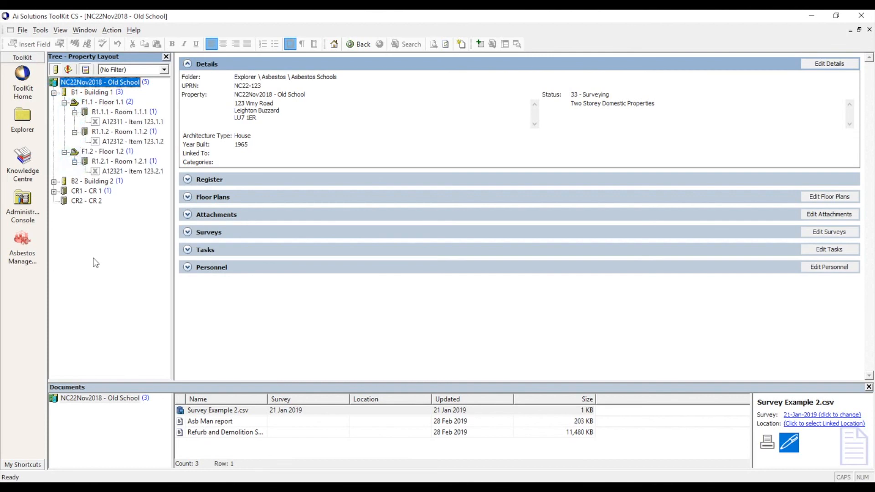
click(54, 181)
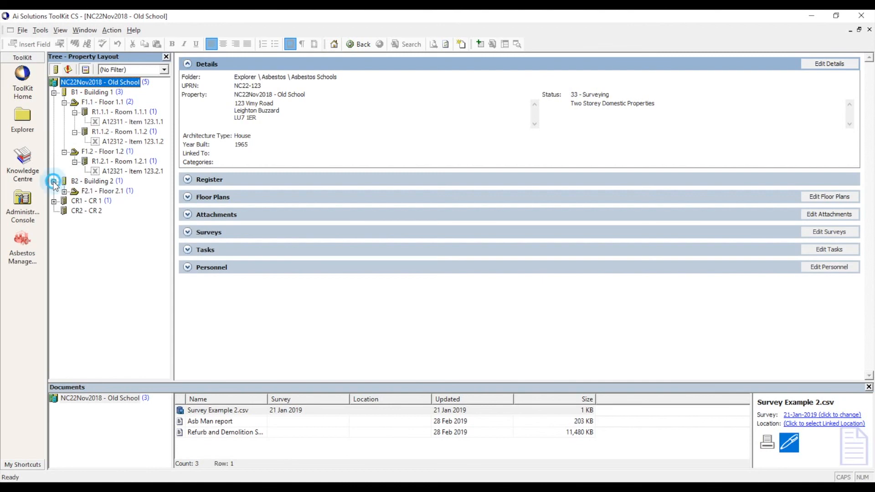